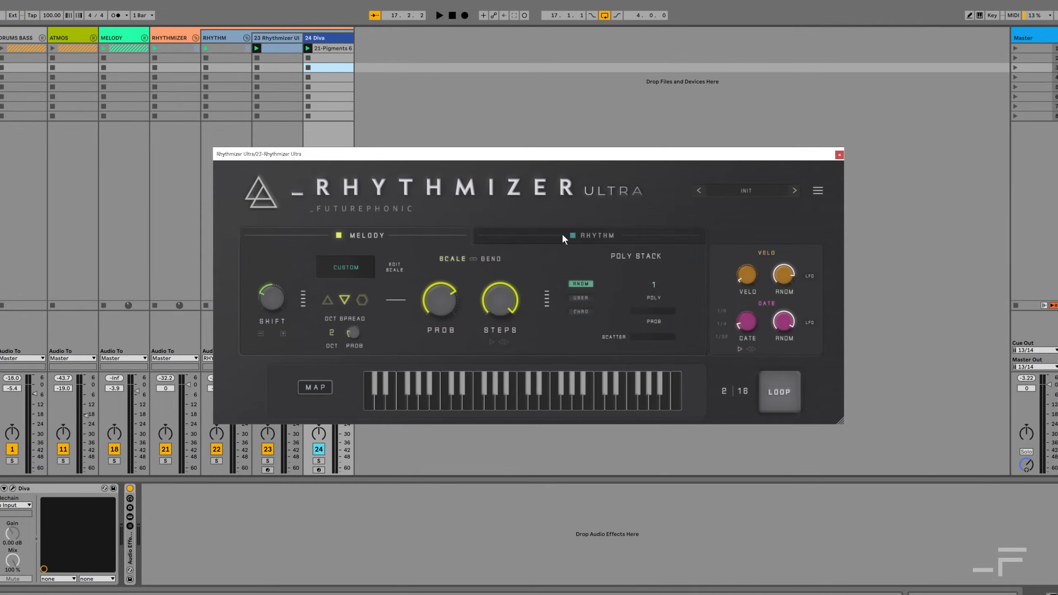
Step: In the Rhythm section, set Swing to 25 and add a small amount of Human timing
{"action": "left_click", "coordinate": [562, 235]}
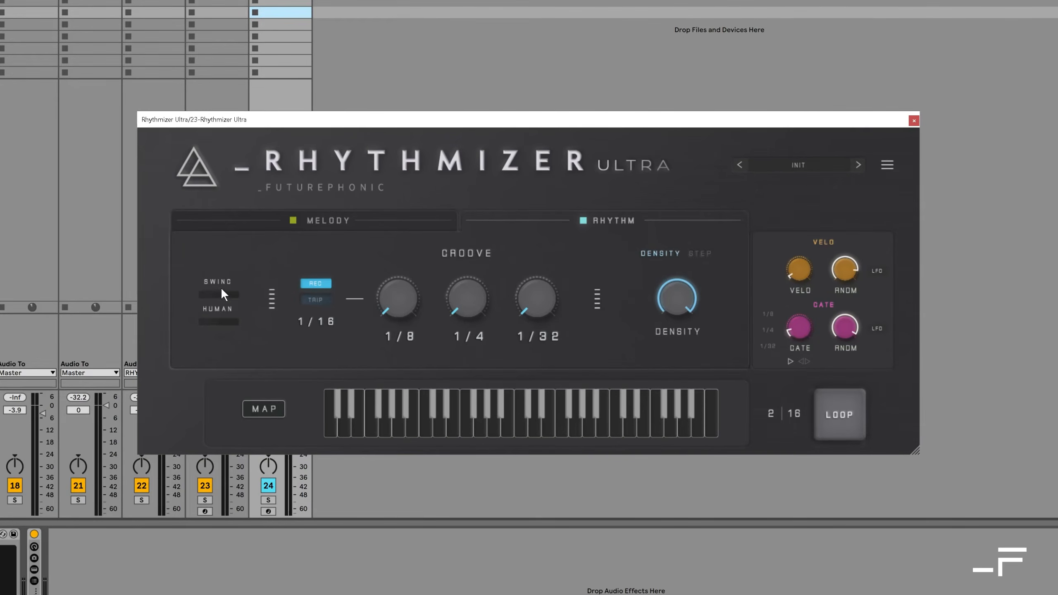
{"action": "left_click_drag", "start_coordinate": [222, 295], "coordinate": [225, 263]}
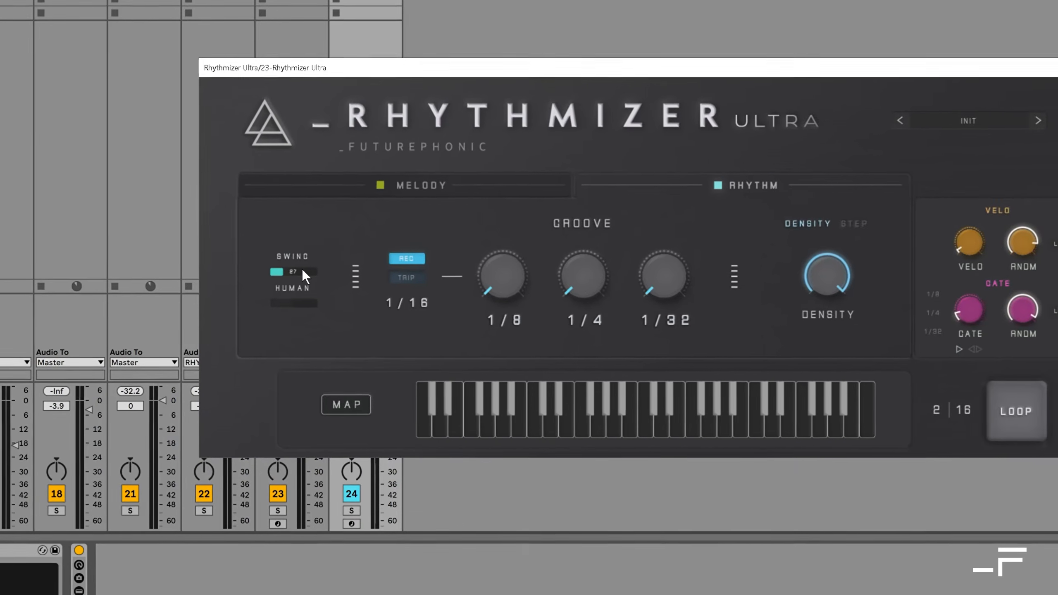
{"action": "left_click_drag", "start_coordinate": [303, 271], "coordinate": [302, 274]}
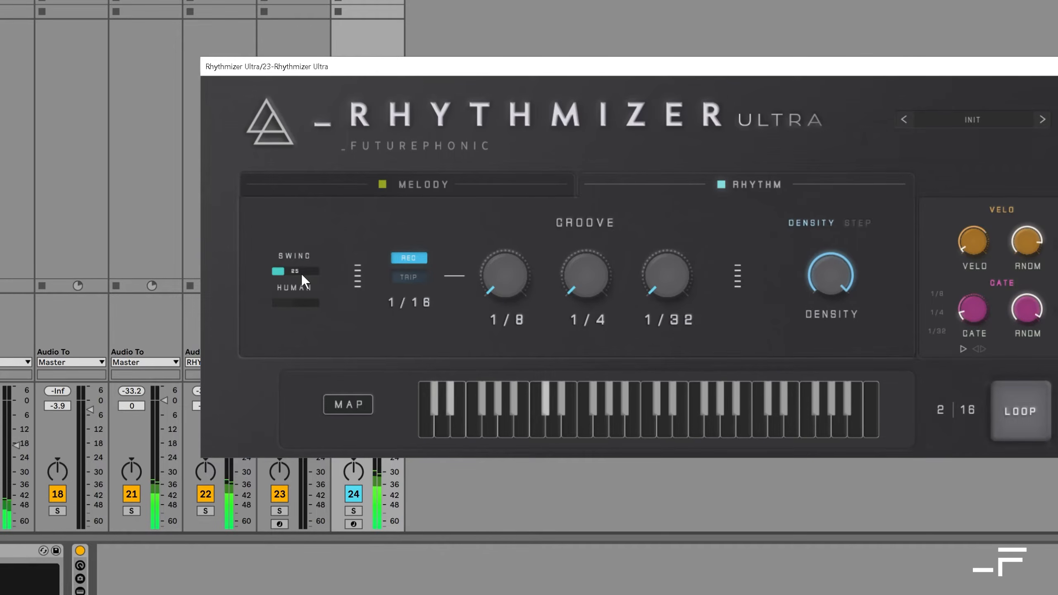
{"action": "left_click_drag", "start_coordinate": [301, 274], "coordinate": [306, 302]}
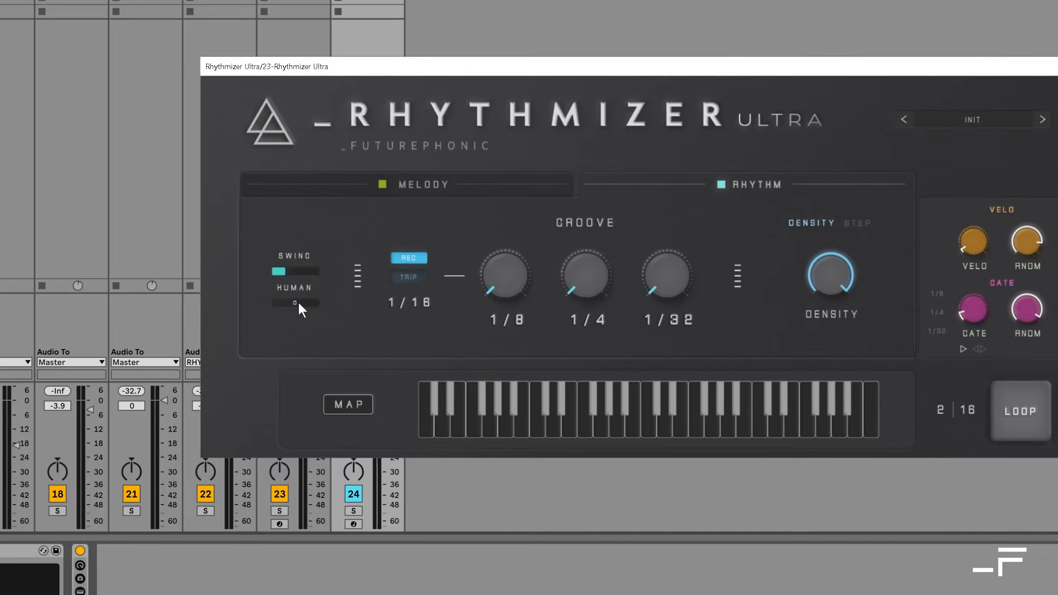
{"action": "left_click_drag", "start_coordinate": [299, 303], "coordinate": [320, 216]}
{"action": "left_click_drag", "start_coordinate": [307, 302], "coordinate": [297, 349]}
Step: Try the triplet timing mode, return to regular timing and view the available base note rates
{"action": "left_click", "coordinate": [412, 277]}
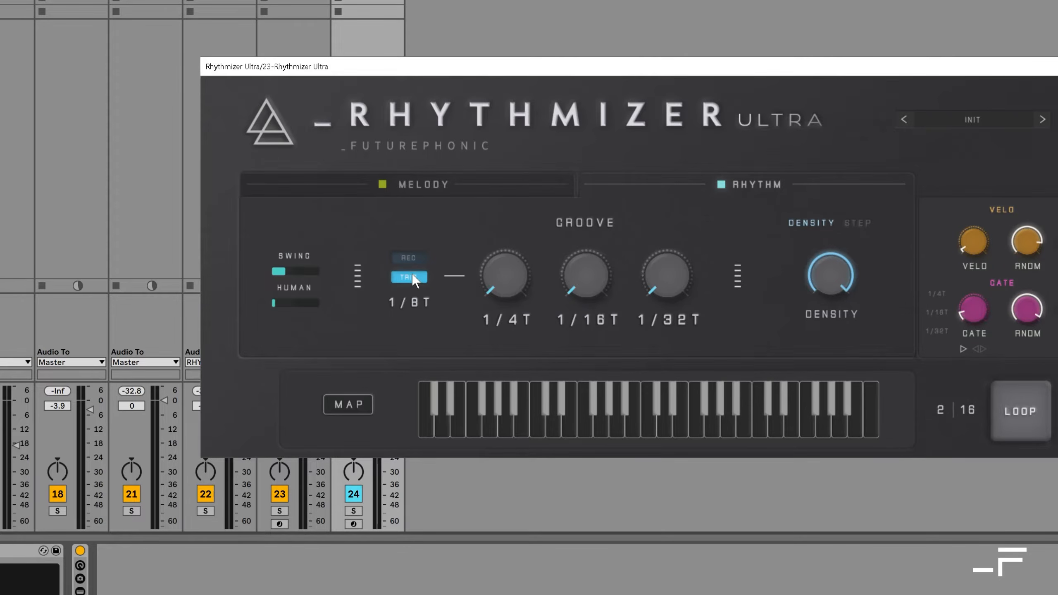
{"action": "left_click", "coordinate": [414, 255]}
{"action": "left_click", "coordinate": [415, 300]}
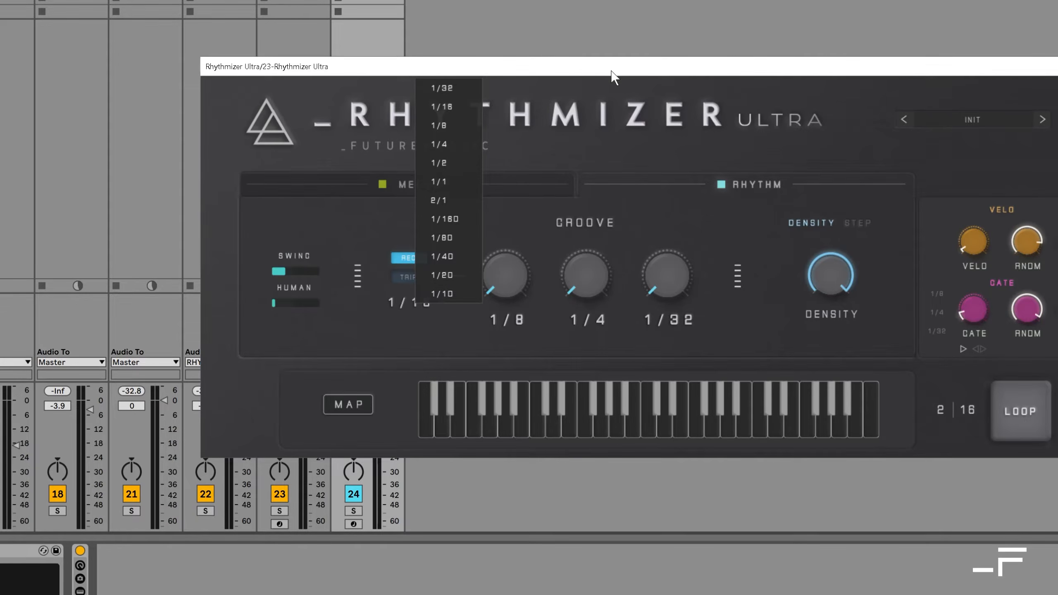
{"action": "left_click", "coordinate": [594, 200]}
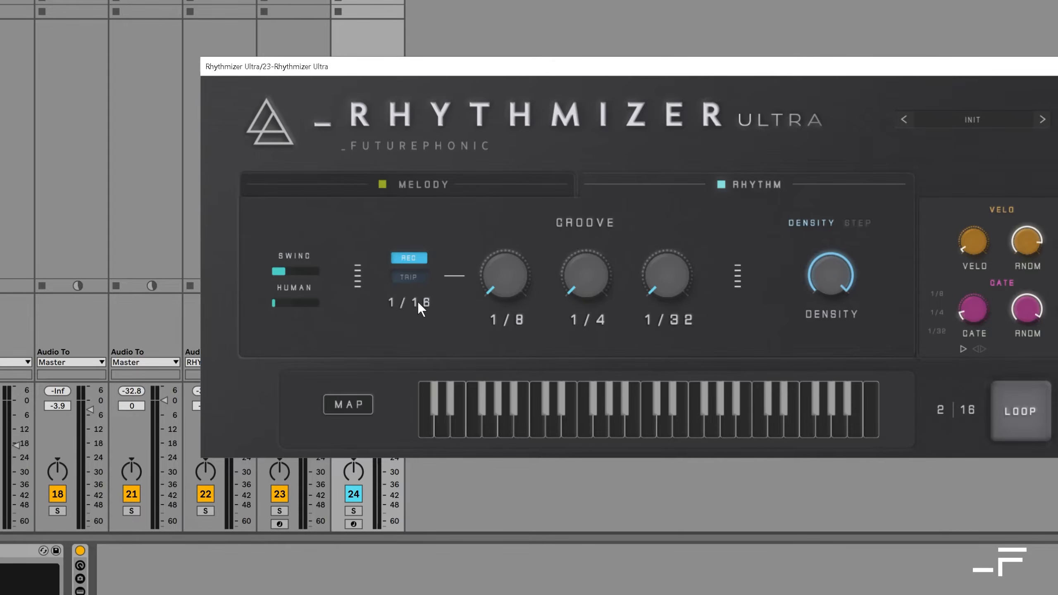
Step: Raise the 1/8 groove amount to about 23 and set the second groove knob's note rate to 1/8D
{"action": "key", "text": "space"}
{"action": "left_click_drag", "start_coordinate": [505, 275], "coordinate": [503, 251]}
{"action": "left_click", "coordinate": [583, 318]}
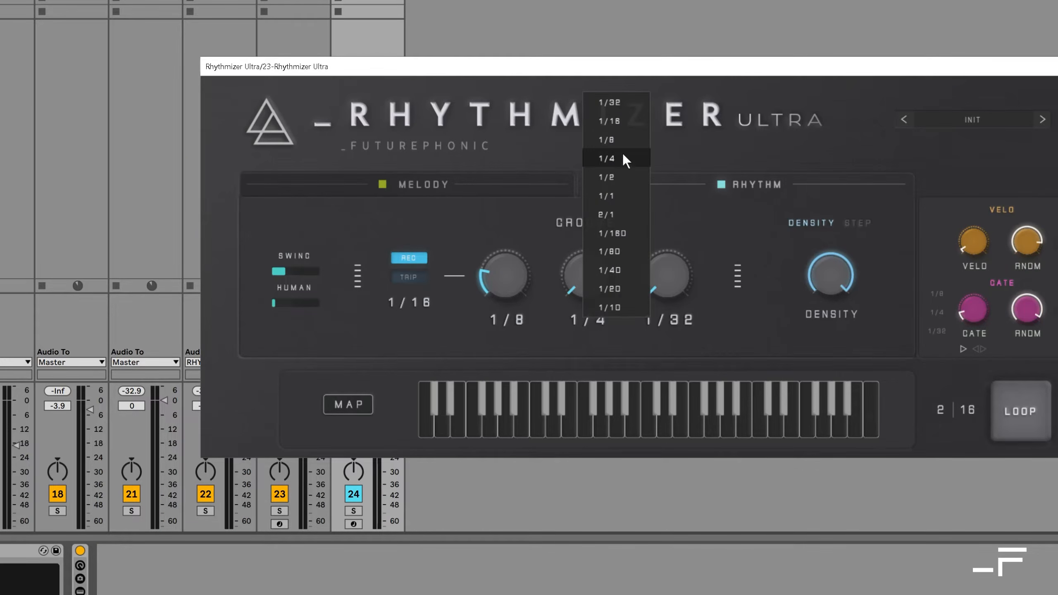
{"action": "left_click", "coordinate": [630, 252]}
{"action": "left_click_drag", "start_coordinate": [593, 284], "coordinate": [580, 303]}
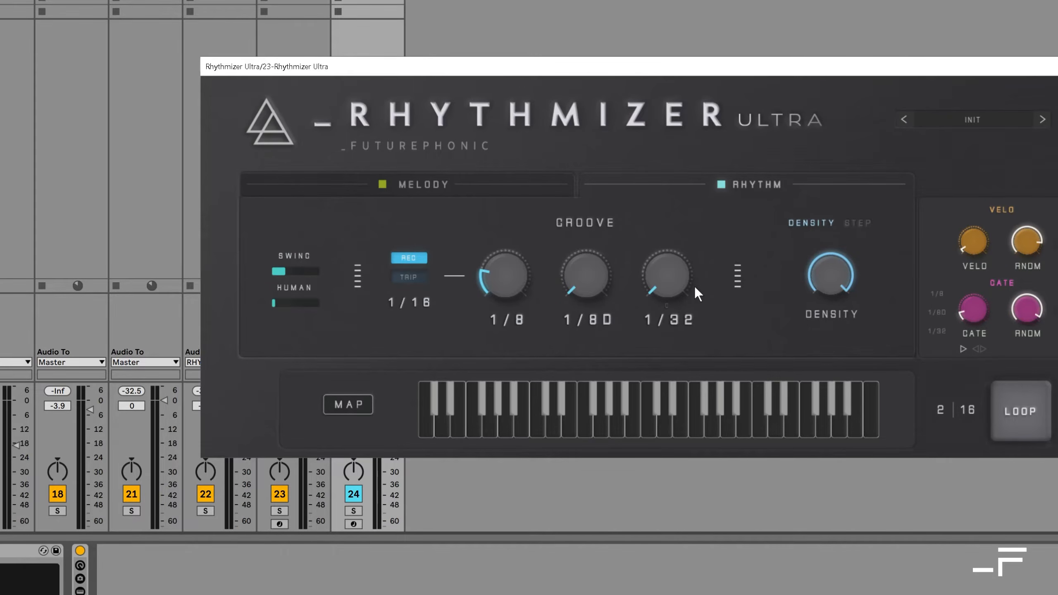
Step: Raise the 1/32 groove amount to 23 and reduce it to a small amount
{"action": "left_click_drag", "start_coordinate": [677, 273], "coordinate": [675, 245]}
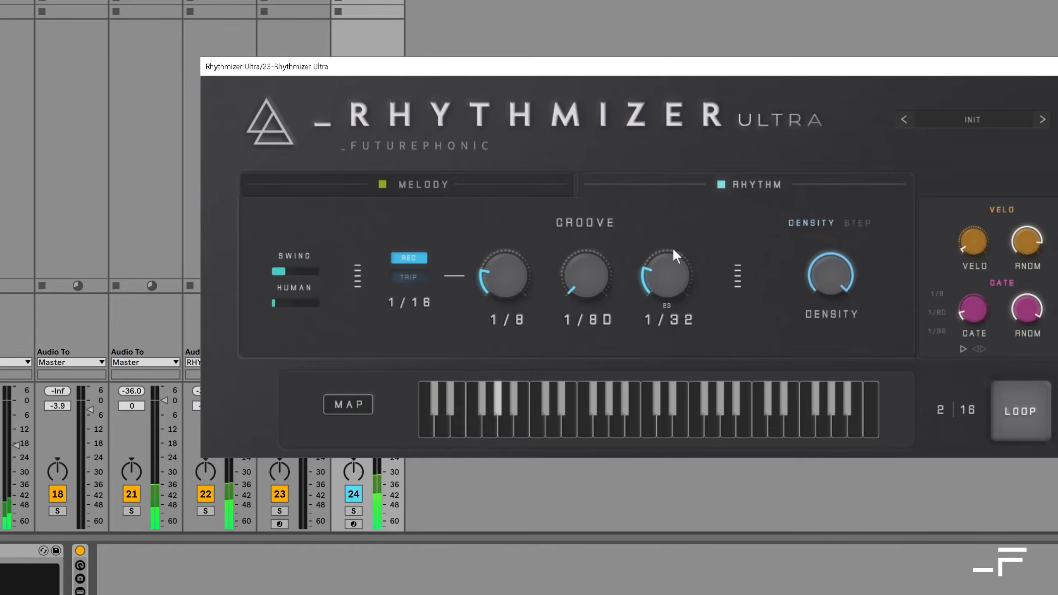
{"action": "left_click_drag", "start_coordinate": [666, 275], "coordinate": [663, 287]}
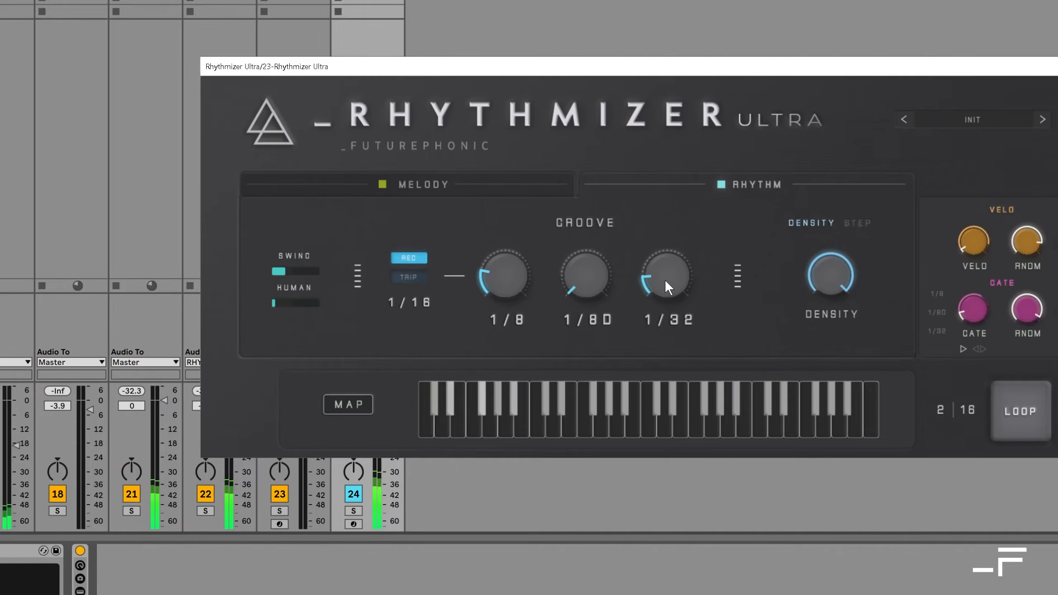
{"action": "left_click_drag", "start_coordinate": [663, 280], "coordinate": [660, 288]}
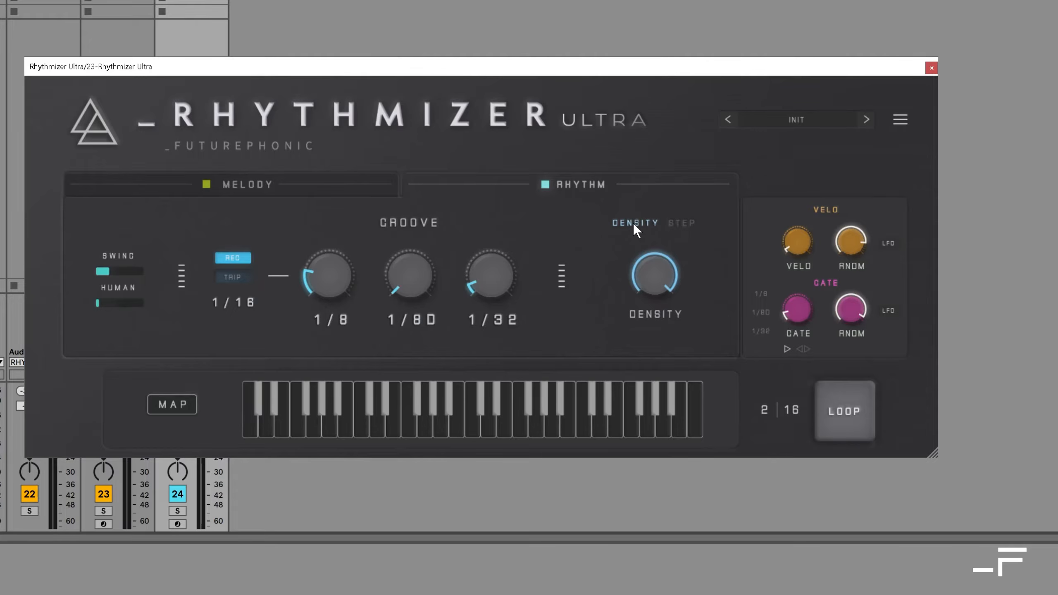
Step: Try lower Density values of 56 and 26, and return Density to 100
{"action": "mouse_move", "coordinate": [659, 260]}
{"action": "left_click_drag", "start_coordinate": [657, 274], "coordinate": [653, 308]}
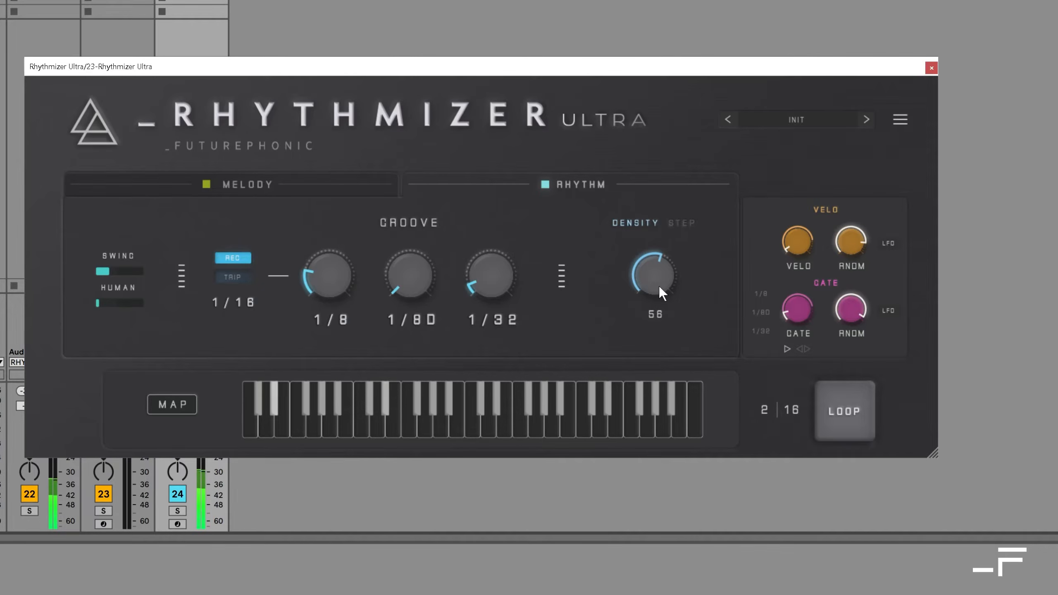
{"action": "left_click_drag", "start_coordinate": [659, 286], "coordinate": [652, 320]}
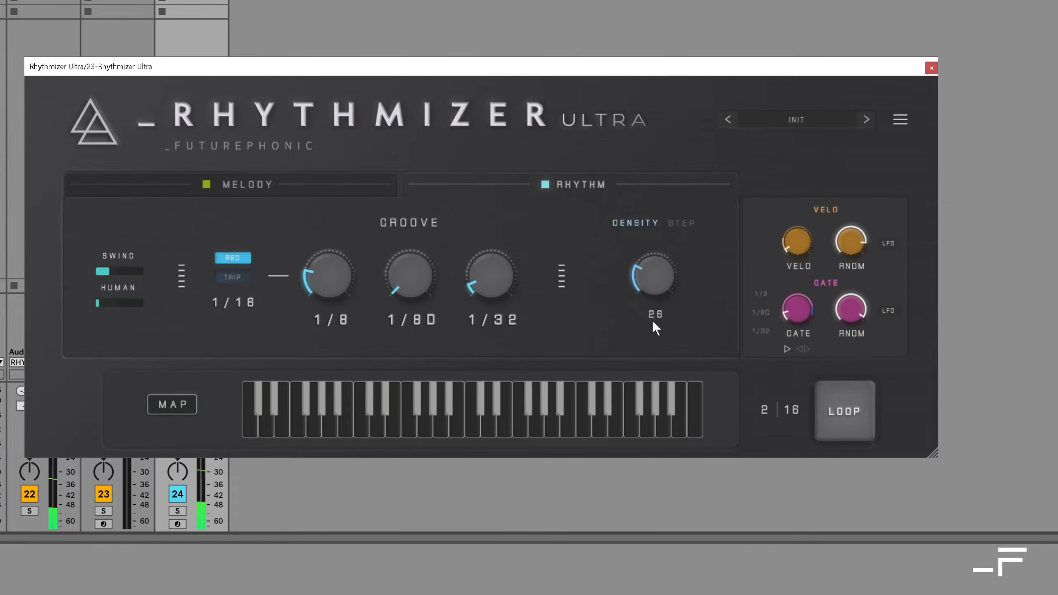
{"action": "left_click_drag", "start_coordinate": [662, 272], "coordinate": [668, 154]}
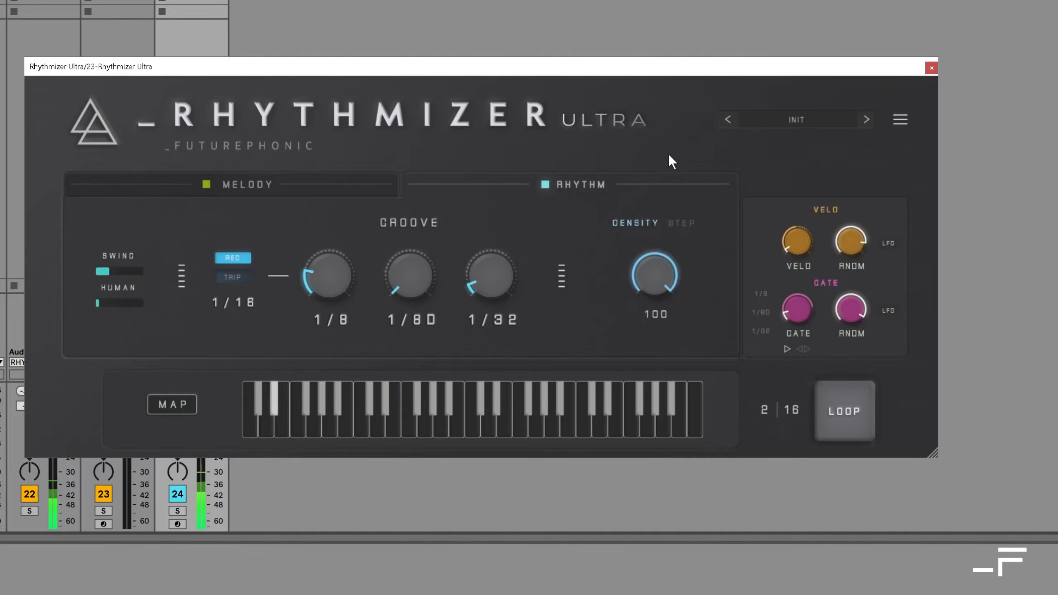
Step: Switch the rhythm from density to step mode and turn on steps 11 and 15 of the pattern
{"action": "left_click", "coordinate": [682, 223]}
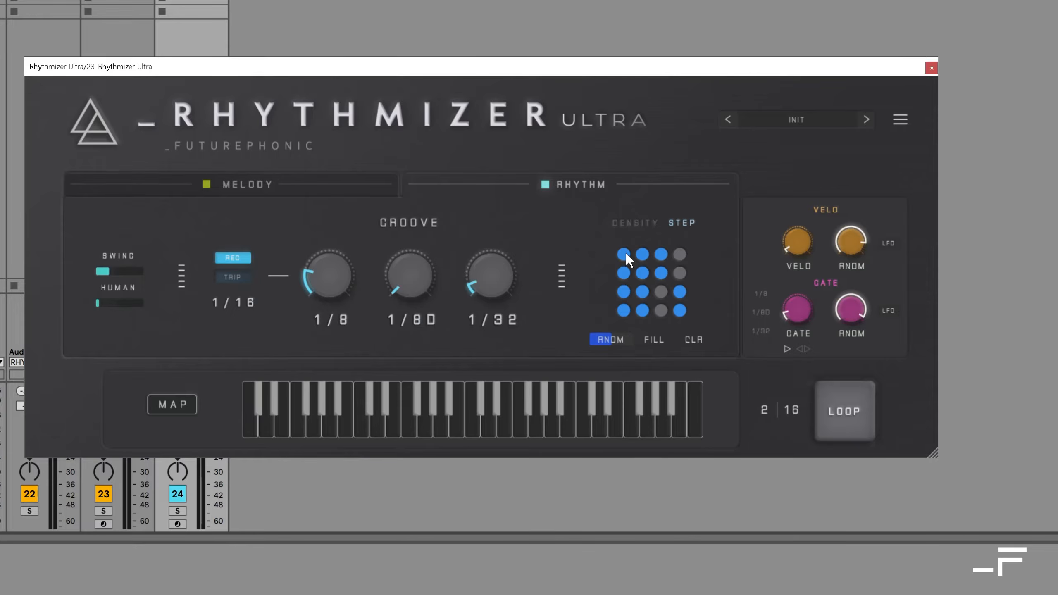
{"action": "left_click", "coordinate": [661, 292]}
{"action": "left_click", "coordinate": [661, 310]}
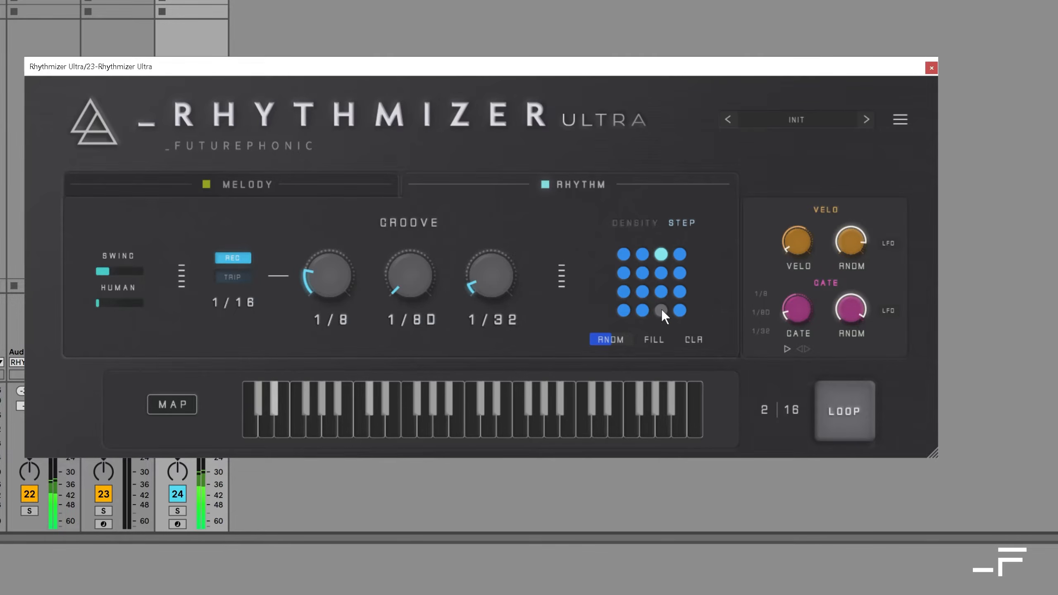
Step: Turn off steps 2, 4, 6, 10 and 11 of the step pattern
{"action": "left_click", "coordinate": [642, 253]}
{"action": "left_click", "coordinate": [678, 254]}
{"action": "left_click", "coordinate": [641, 272]}
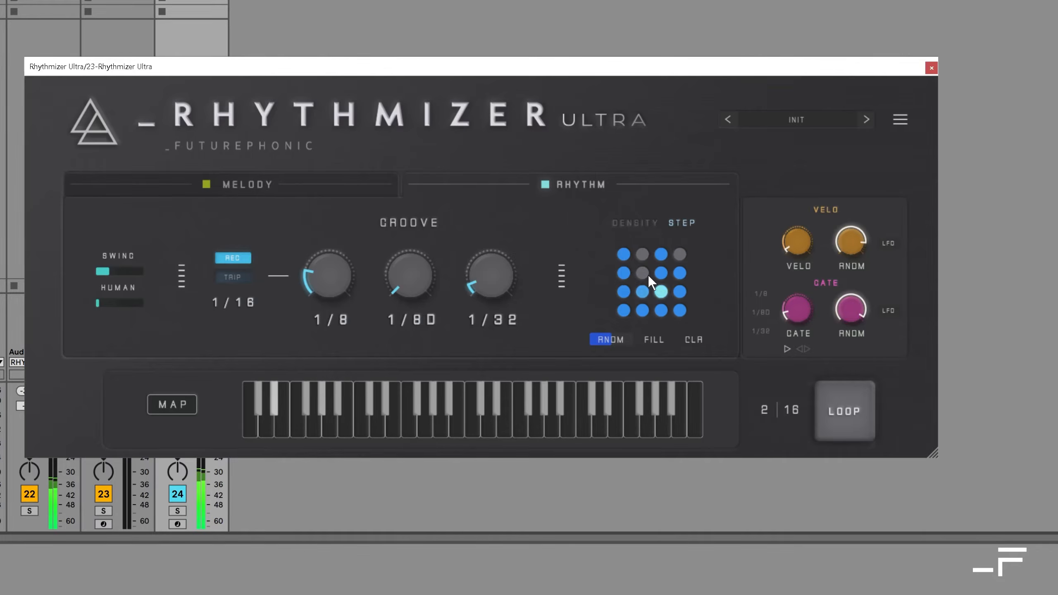
{"action": "left_click", "coordinate": [642, 292]}
{"action": "left_click", "coordinate": [660, 292]}
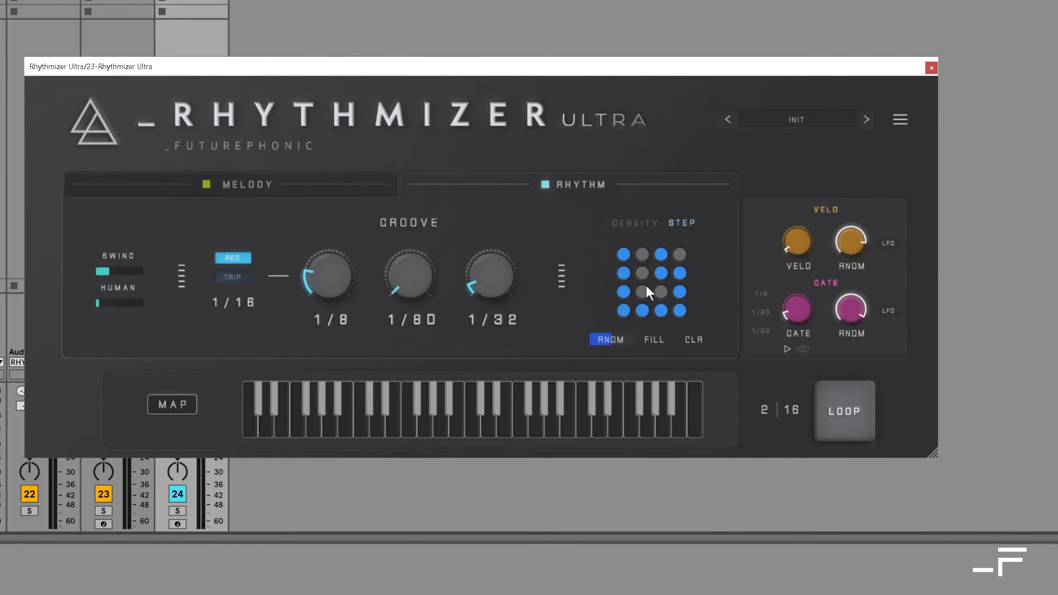
Step: Try a base note rate of 1/4 and return it to 1/16
{"action": "left_click", "coordinate": [245, 301]}
{"action": "left_click", "coordinate": [280, 141]}
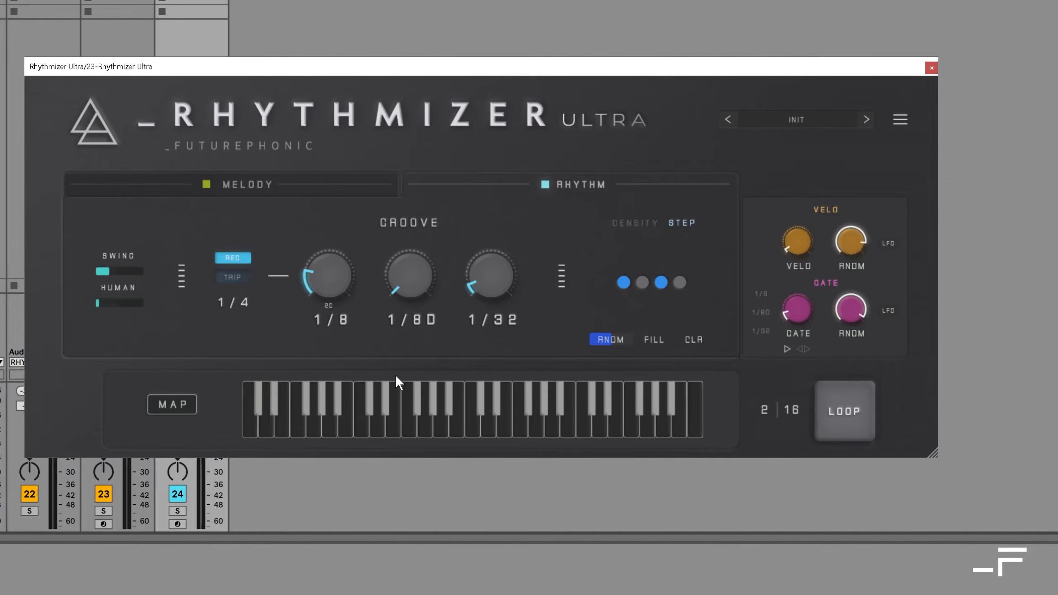
{"action": "mouse_move", "coordinate": [237, 317]}
{"action": "left_mouse_down"}
{"action": "mouse_move", "coordinate": [237, 339]}
{"action": "mouse_move", "coordinate": [233, 317]}
{"action": "left_mouse_up"}
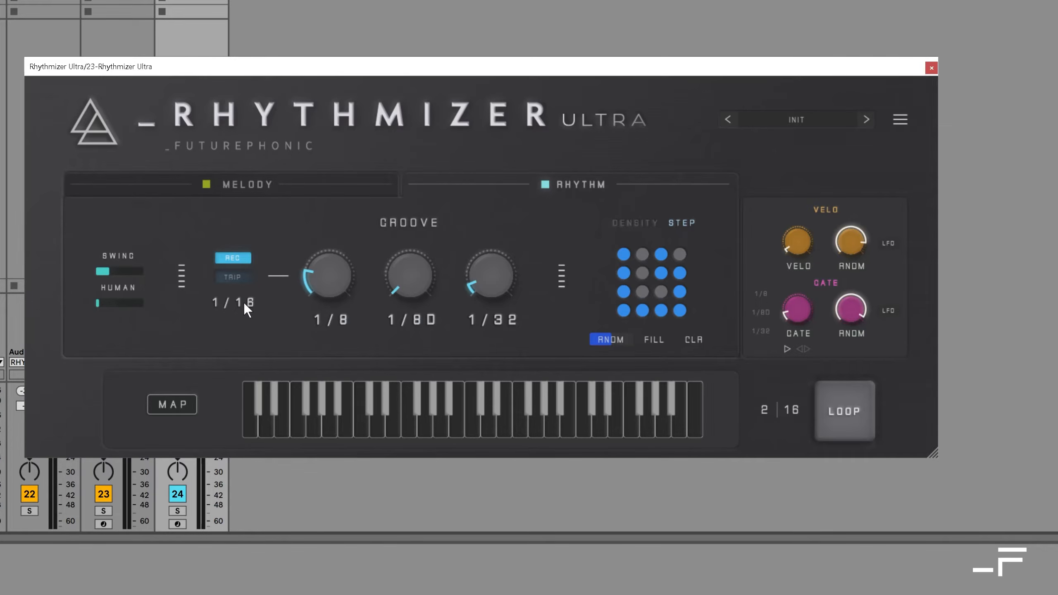
Step: Fill and clear the step pattern, and generate a random pattern in its place
{"action": "left_click", "coordinate": [659, 339]}
{"action": "left_click", "coordinate": [694, 339]}
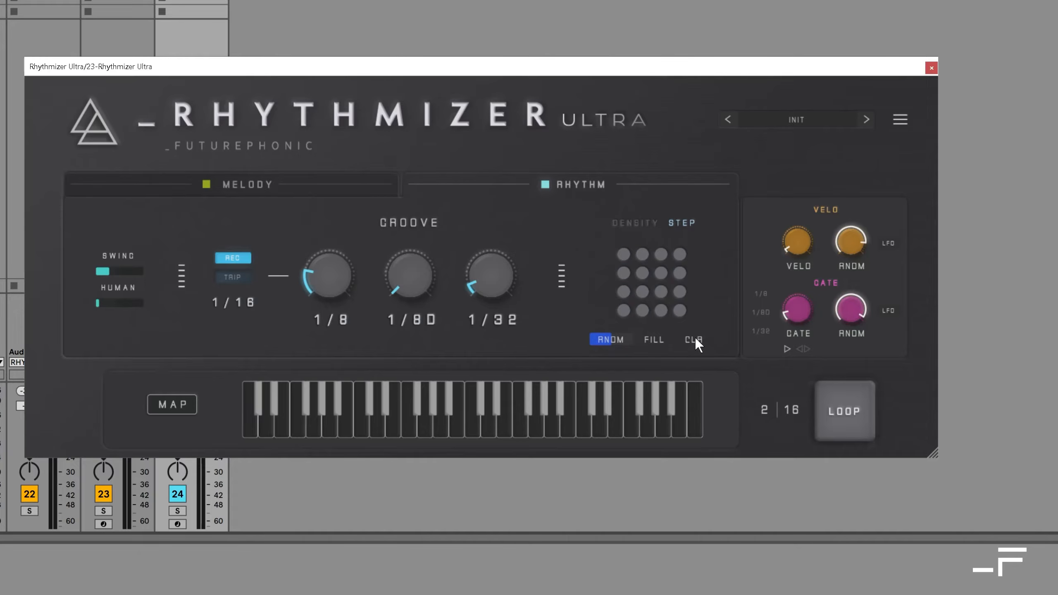
{"action": "left_click", "coordinate": [614, 339]}
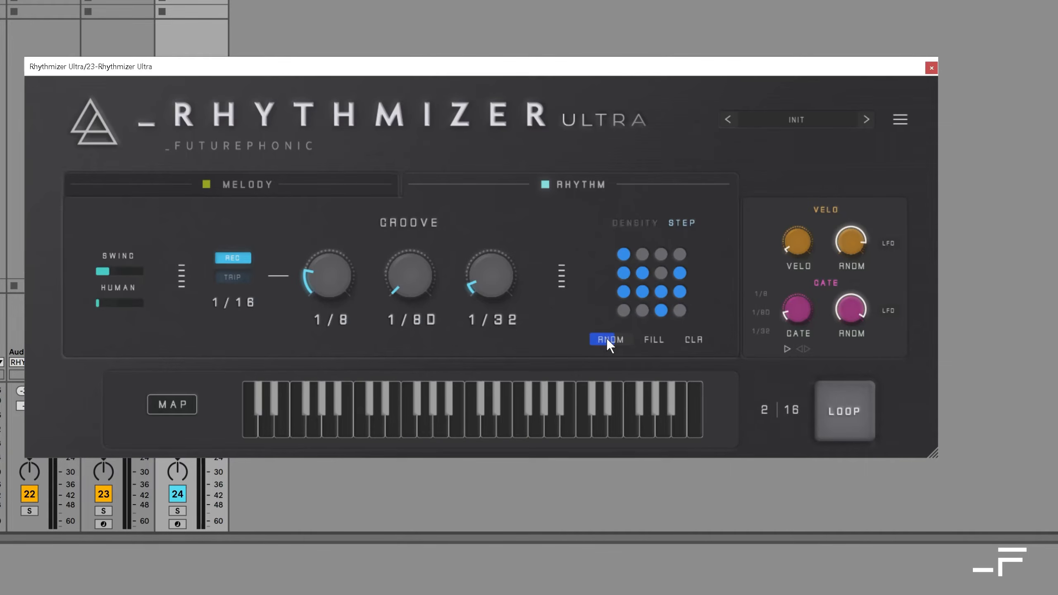
Step: Try step pattern lengths of 2 bars and 1.5 bars, and set the length back to 1 bar
{"action": "right_click", "coordinate": [647, 273]}
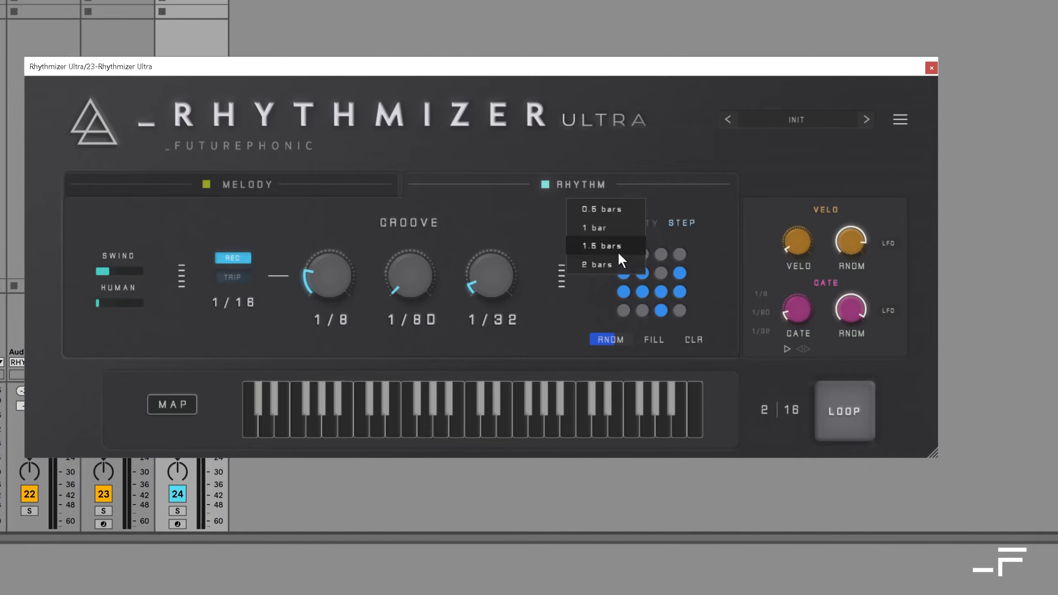
{"action": "left_click", "coordinate": [625, 262]}
{"action": "right_click", "coordinate": [637, 270]}
{"action": "left_click", "coordinate": [616, 240]}
{"action": "right_click", "coordinate": [626, 267]}
{"action": "left_click", "coordinate": [606, 221]}
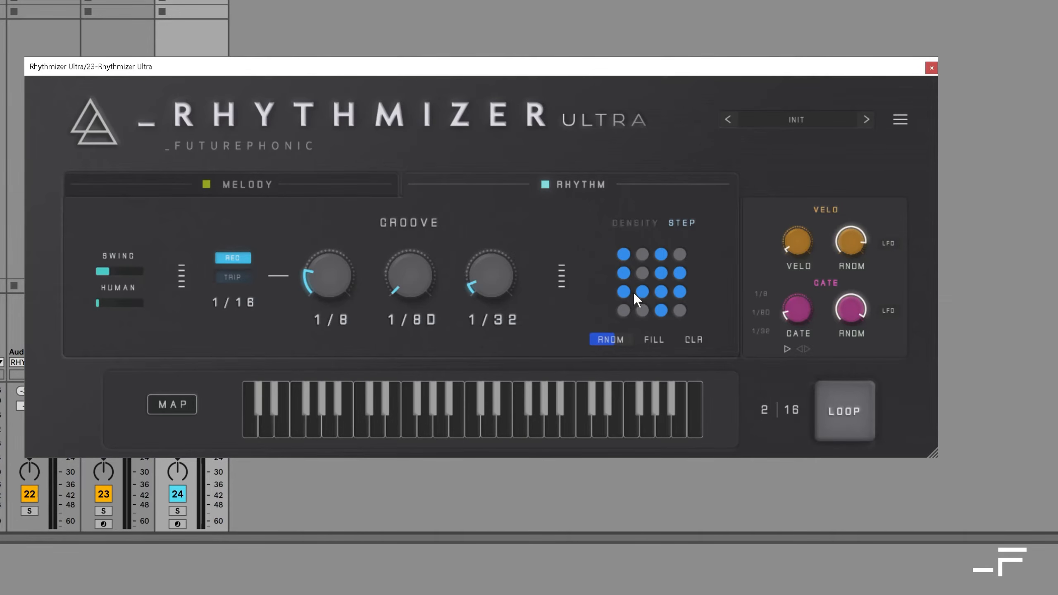
Step: Turn on steps 6, 14 and 16 of the pattern, and try step 4 on and off
{"action": "left_click", "coordinate": [679, 310]}
{"action": "left_click", "coordinate": [642, 311]}
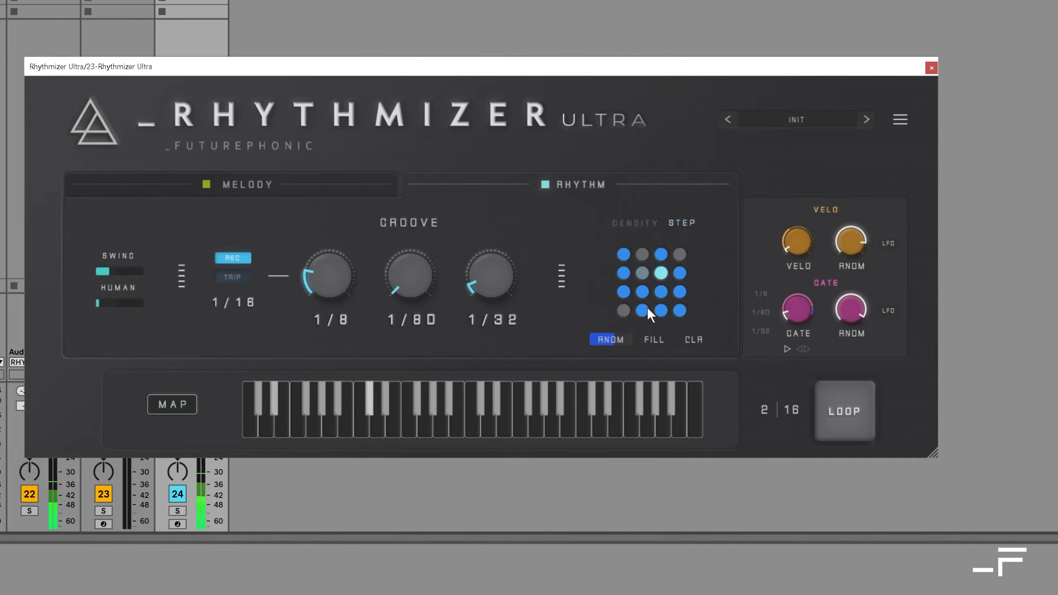
{"action": "left_click", "coordinate": [679, 255]}
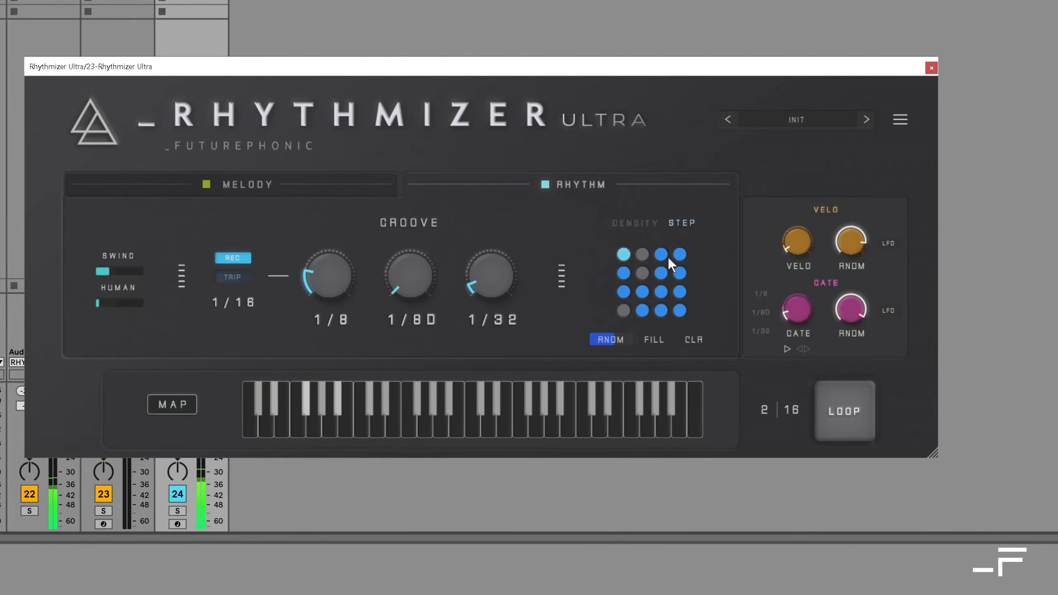
{"action": "left_click", "coordinate": [679, 254]}
{"action": "left_click", "coordinate": [642, 273]}
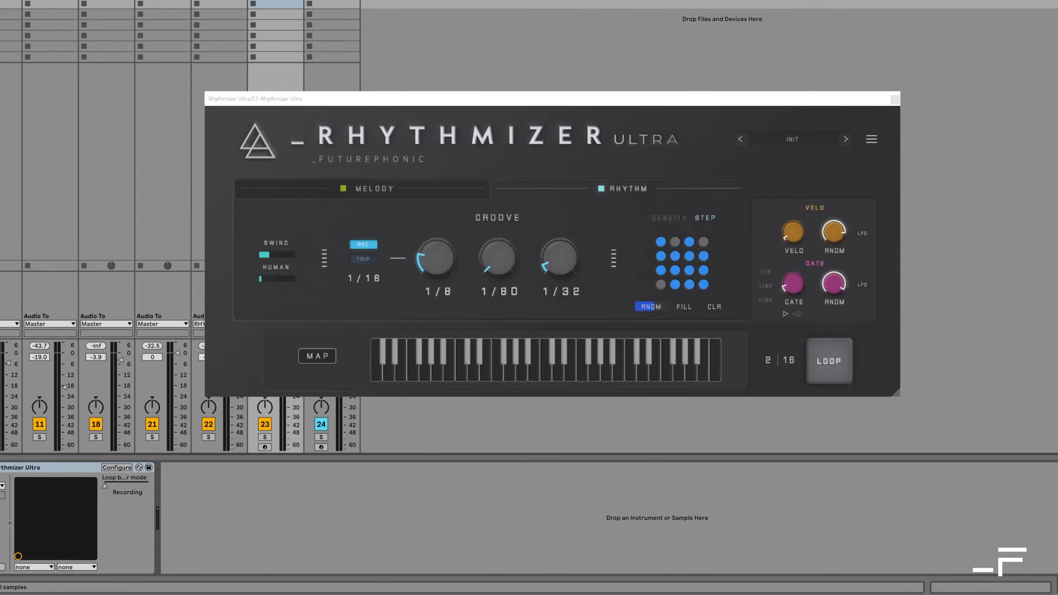
Step: Turn the Gate randomization down to zero
{"action": "key", "text": "space"}
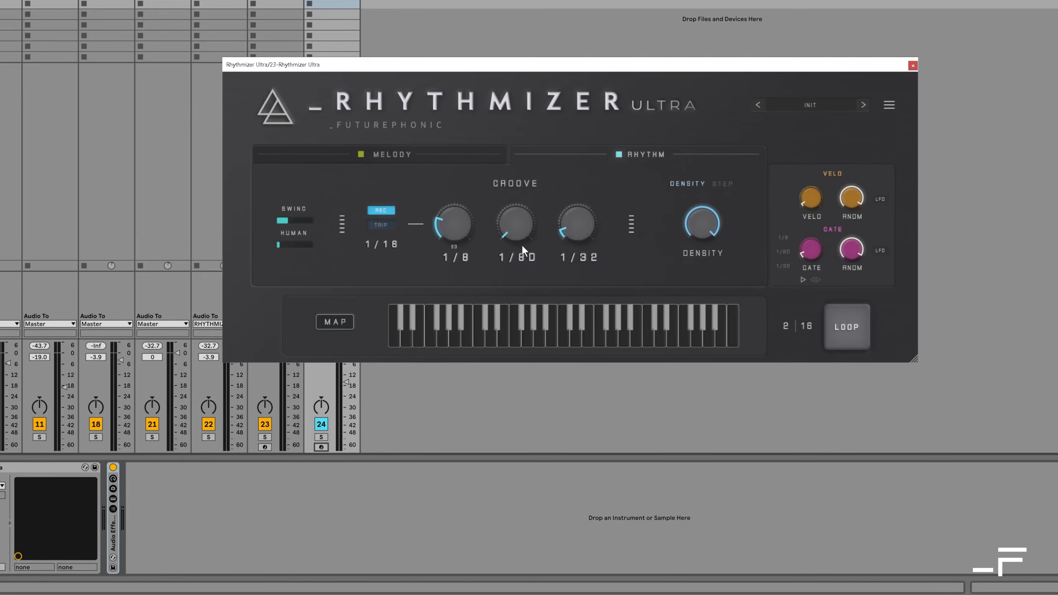
{"action": "mouse_move", "coordinate": [854, 250]}
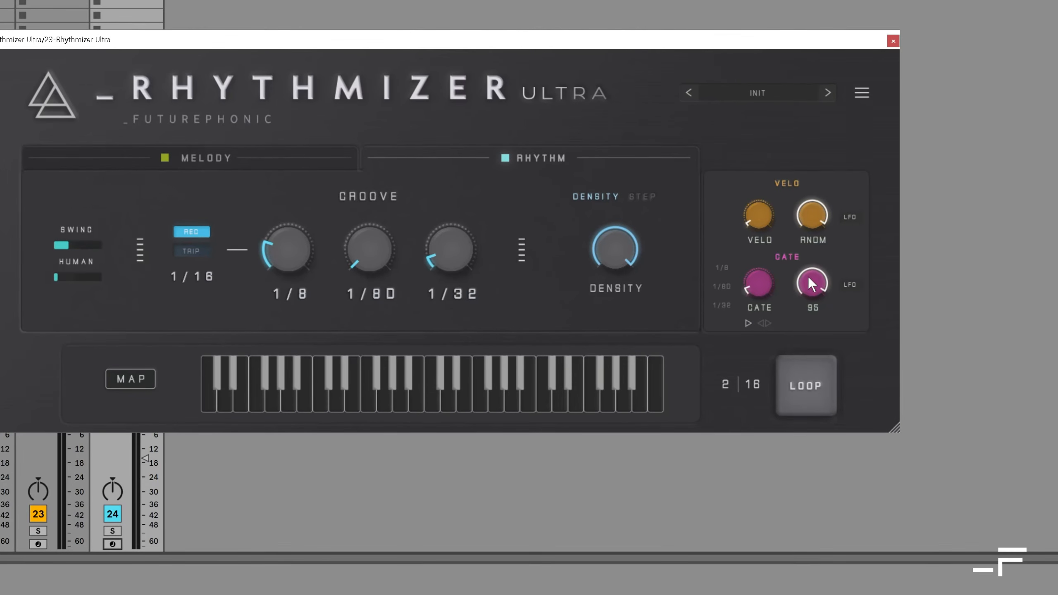
{"action": "left_click_drag", "start_coordinate": [812, 279], "coordinate": [813, 486]}
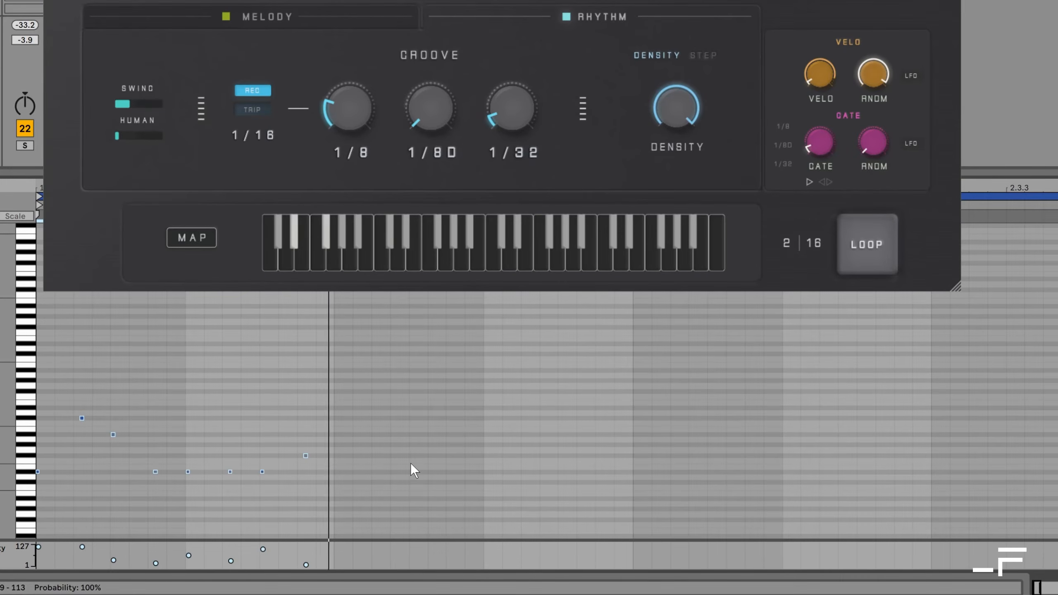
Step: Raise the Gate length to 102 to hear longer notes, and lower it to 17
{"action": "mouse_move", "coordinate": [826, 149]}
{"action": "left_click_drag", "start_coordinate": [825, 145], "coordinate": [821, 79]}
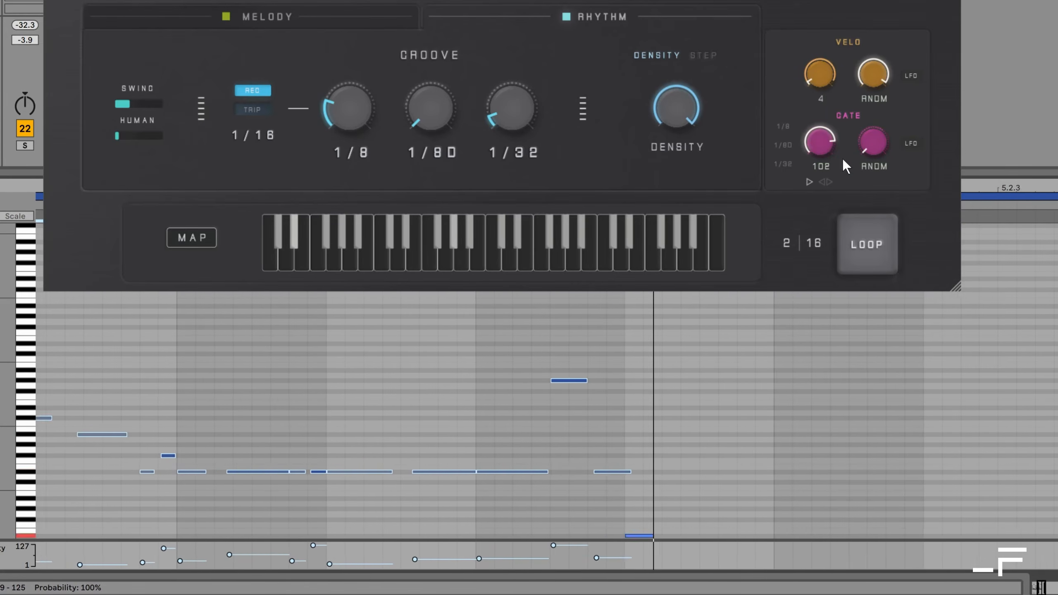
{"action": "left_click_drag", "start_coordinate": [822, 140], "coordinate": [824, 203]}
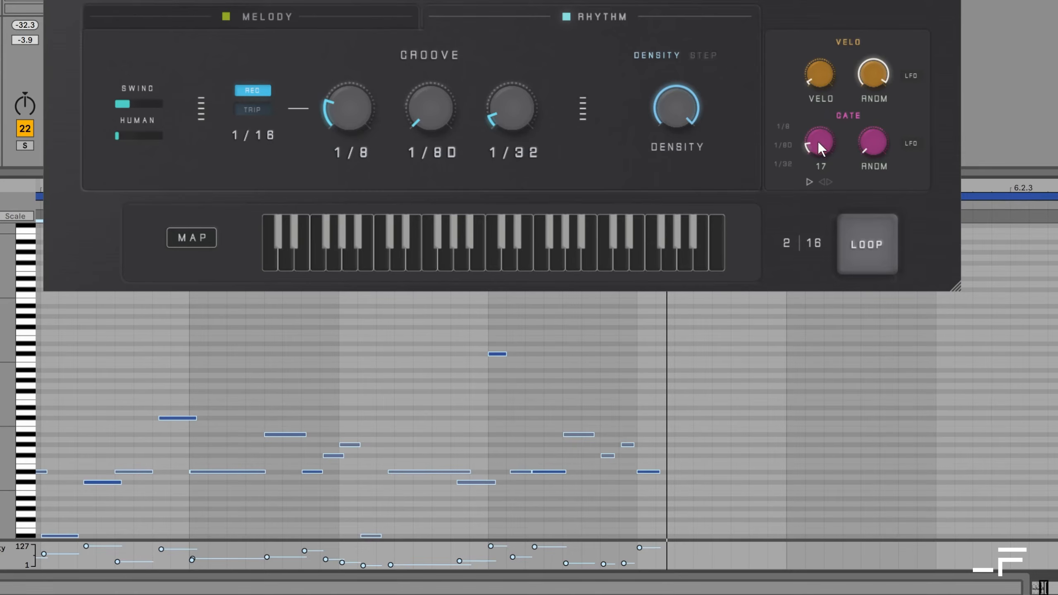
Step: Raise the Gate randomization to near its maximum for varied note lengths, and restart playback
{"action": "left_click_drag", "start_coordinate": [876, 142], "coordinate": [856, 43]}
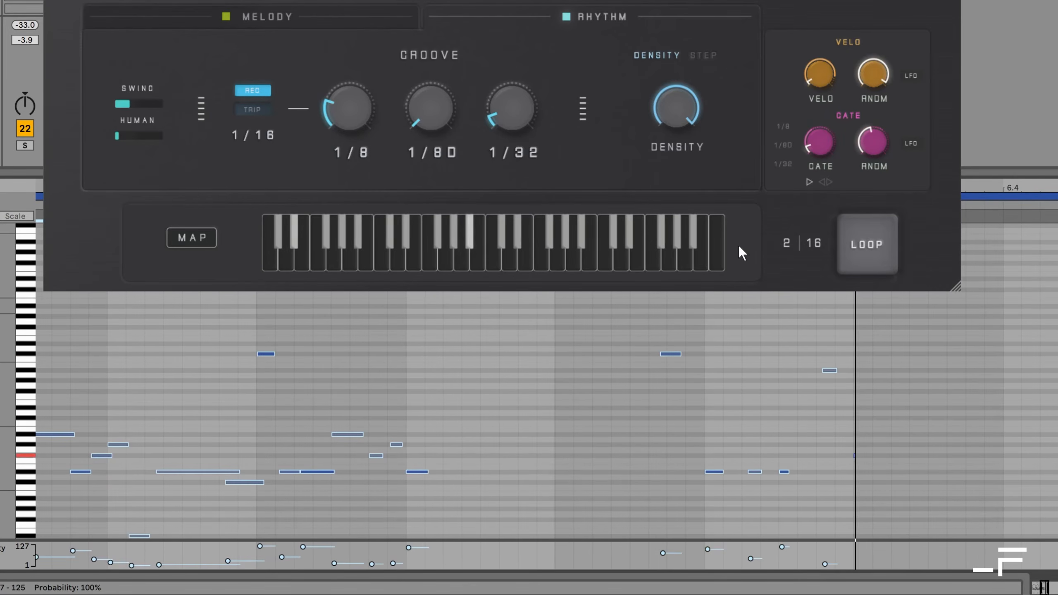
{"action": "left_click_drag", "start_coordinate": [870, 153], "coordinate": [819, 143]}
{"action": "key", "text": "space"}
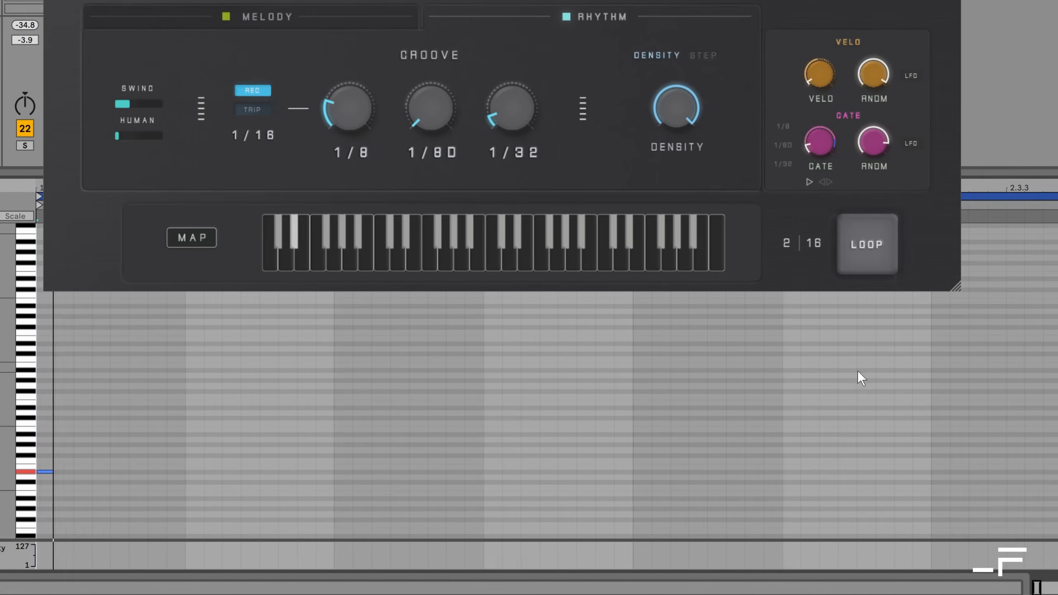
{"action": "left_click_drag", "start_coordinate": [823, 148], "coordinate": [818, 148]}
{"action": "mouse_move", "coordinate": [878, 141]}
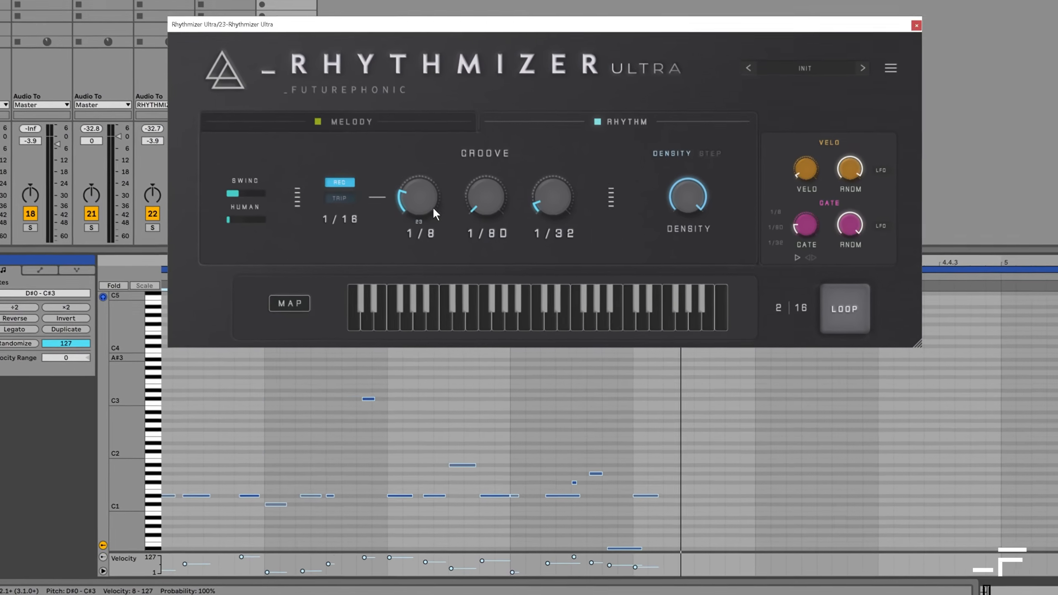
Step: Raise the 1/8 groove amount, set the second groove's rate to 1/4, and start playback to hear the combination
{"action": "left_click_drag", "start_coordinate": [406, 187], "coordinate": [405, 180]}
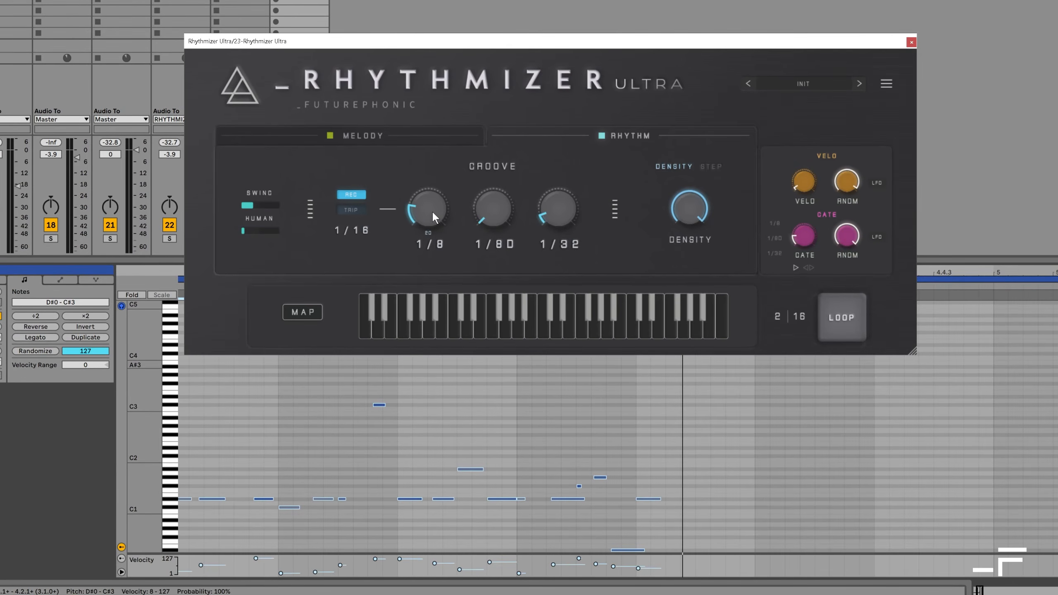
{"action": "left_click", "coordinate": [482, 239]}
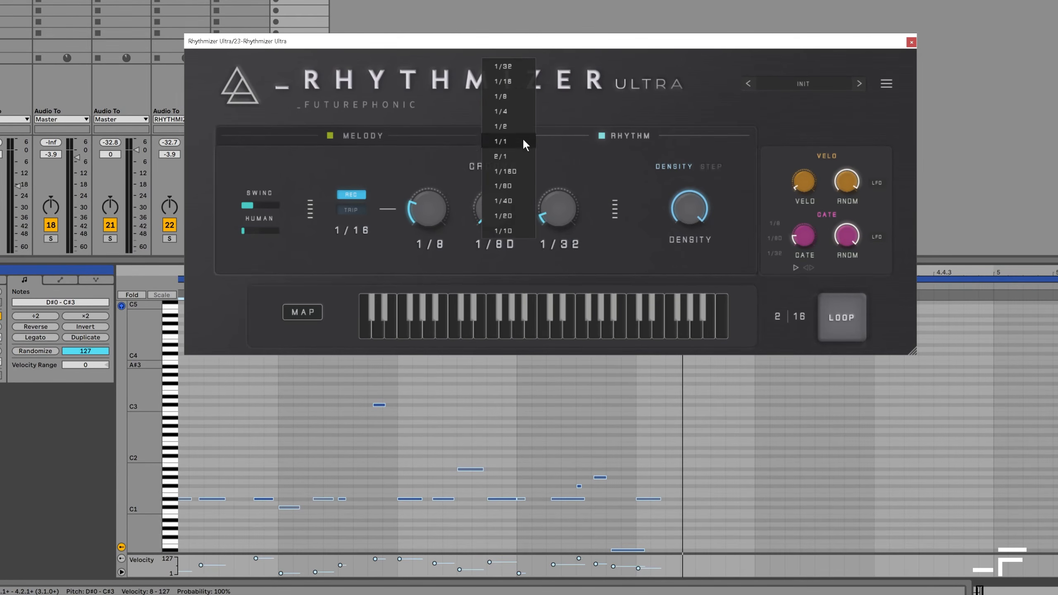
{"action": "left_click", "coordinate": [514, 108]}
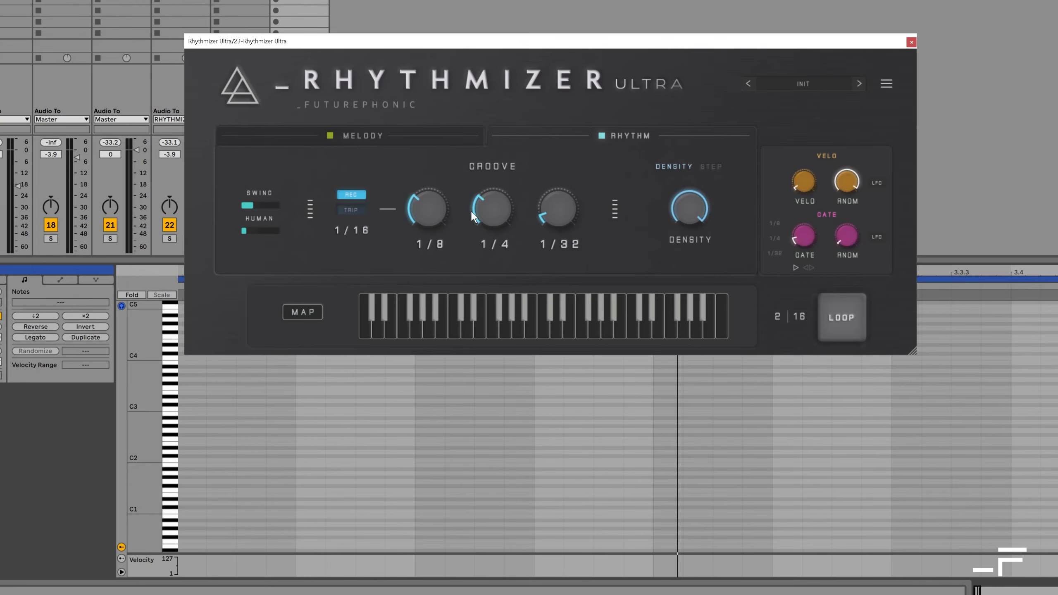
{"action": "key", "text": "space"}
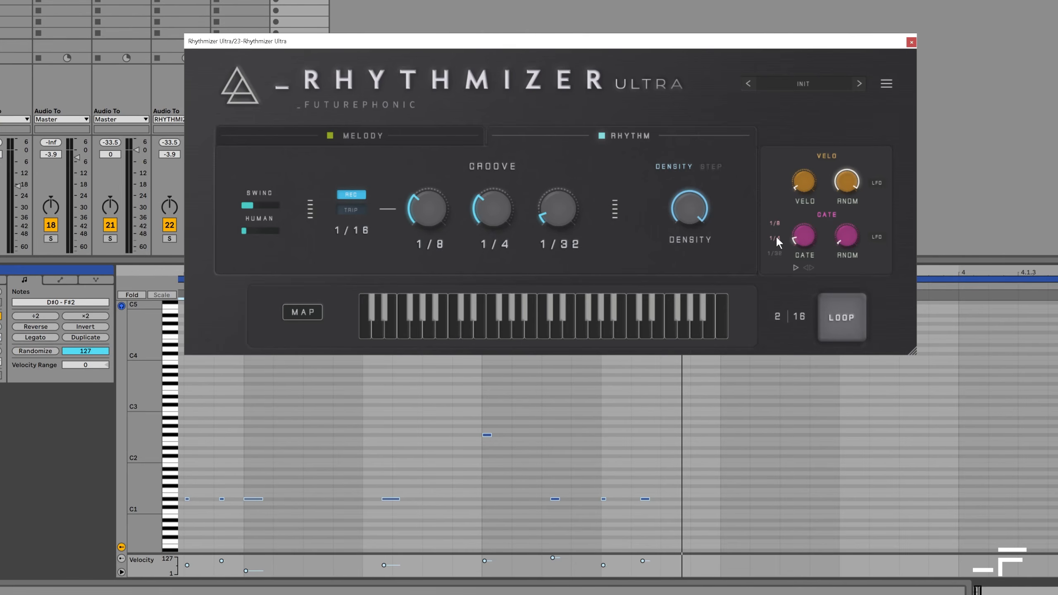
Step: Delete the recorded notes and play a new take with the Gate linked to the 1/8 and 1/4 grooves
{"action": "left_click", "coordinate": [626, 376]}
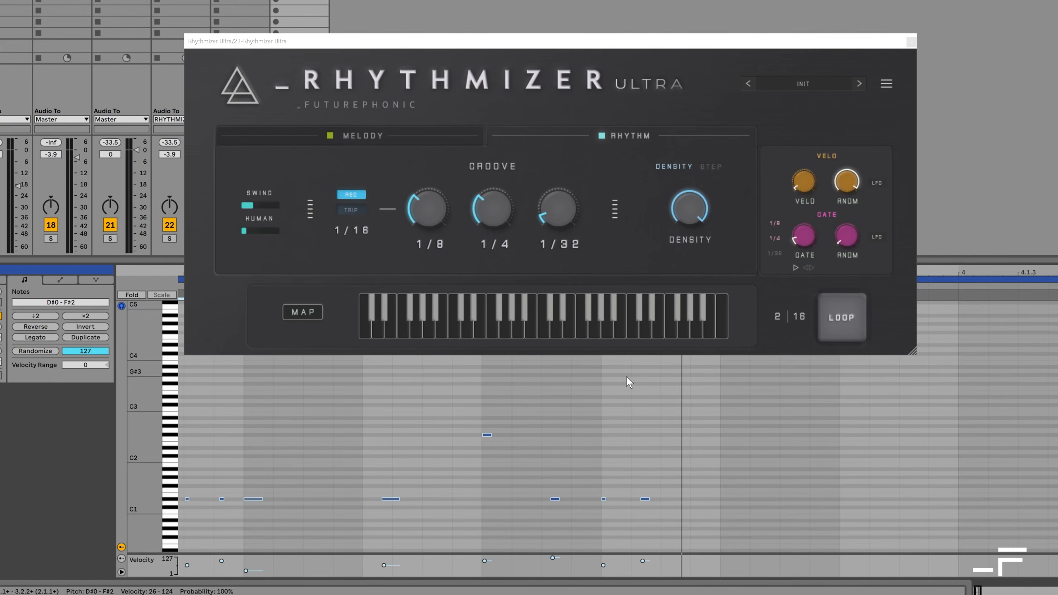
{"action": "key", "text": "Delete"}
{"action": "key", "text": "space"}
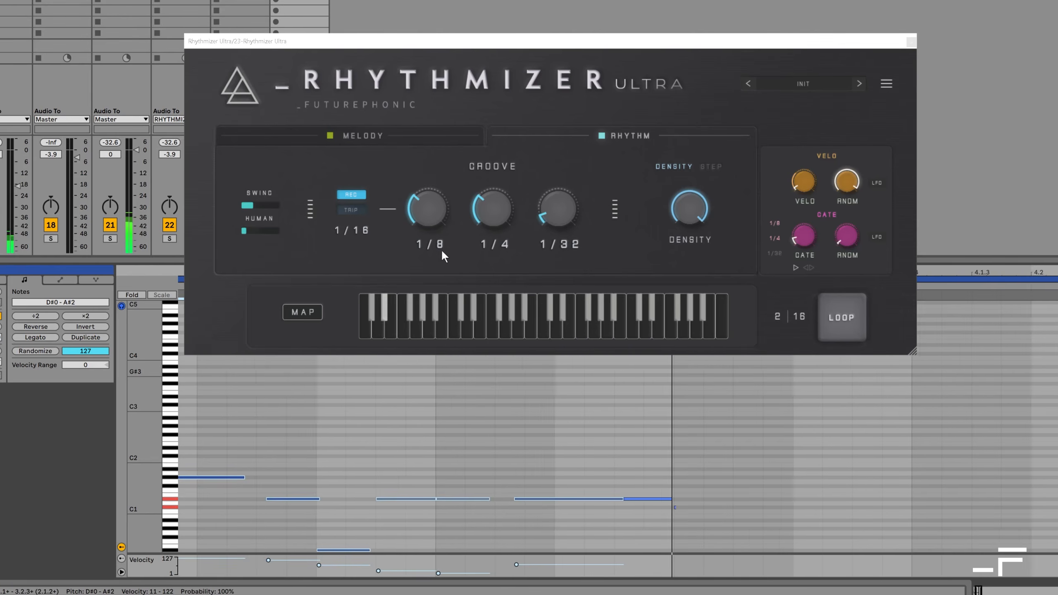
{"action": "key", "text": "space"}
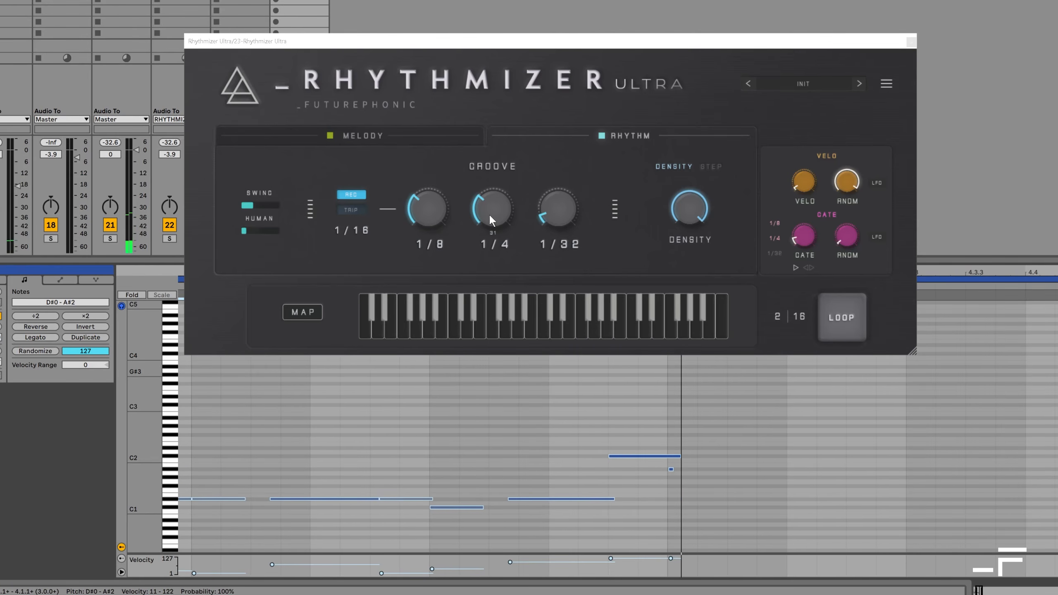
Step: Raise the Swing amount to about half while the step pattern plays
{"action": "left_click", "coordinate": [808, 237]}
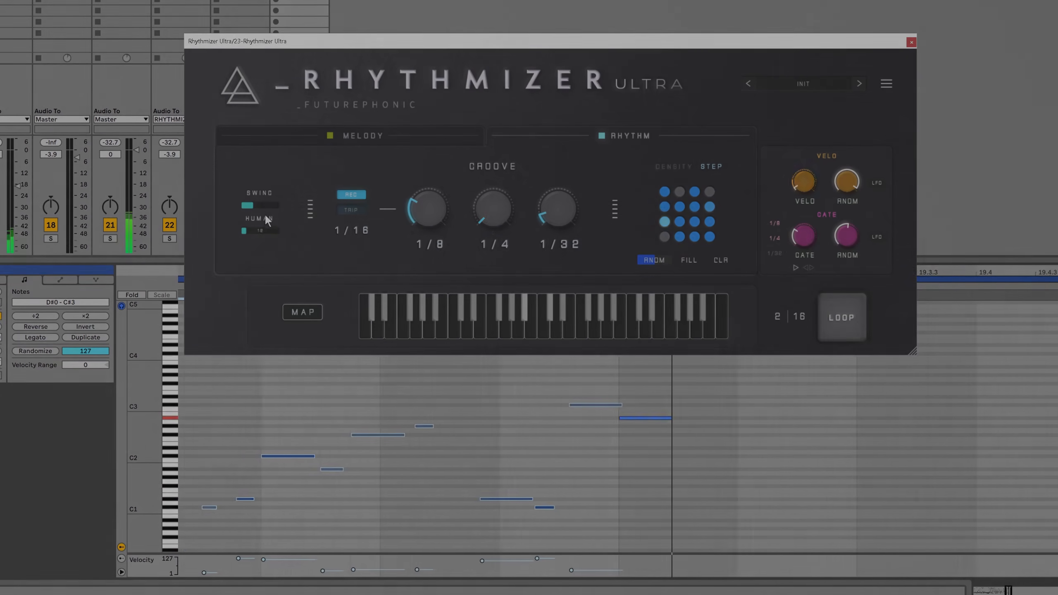
{"action": "left_click_drag", "start_coordinate": [264, 207], "coordinate": [268, 187]}
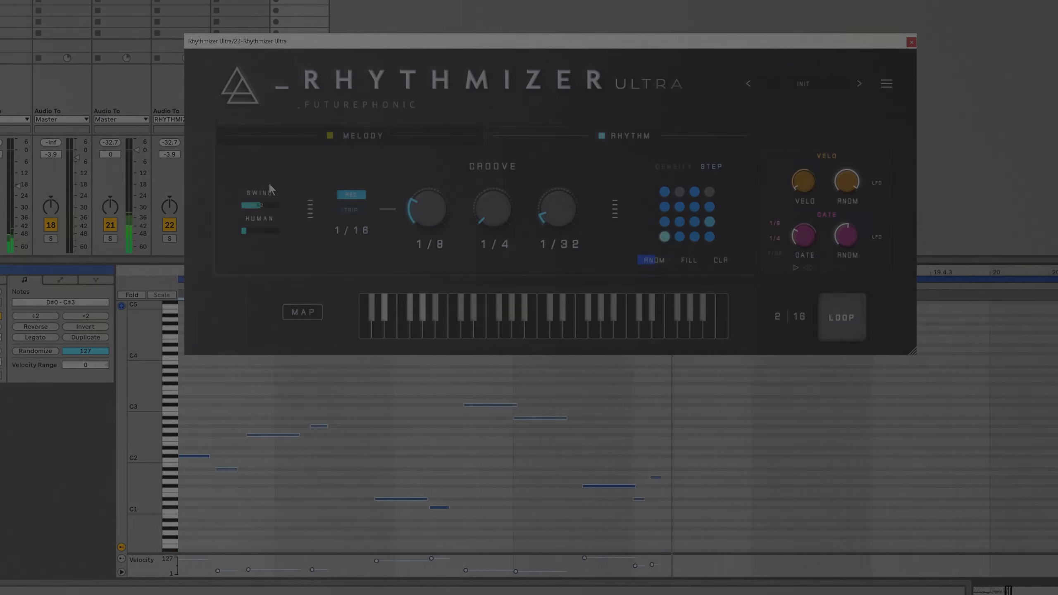